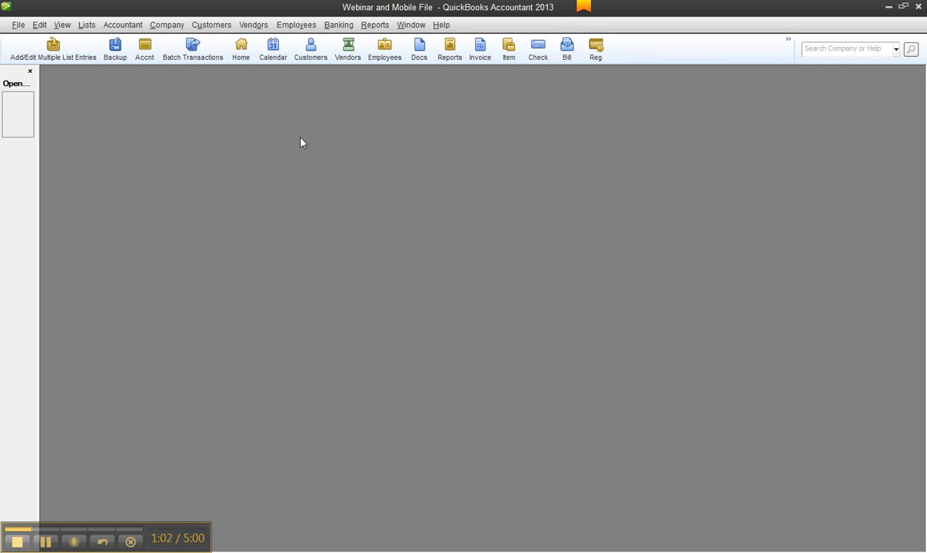
{"action": "left_click", "coordinate": [256, 29]}
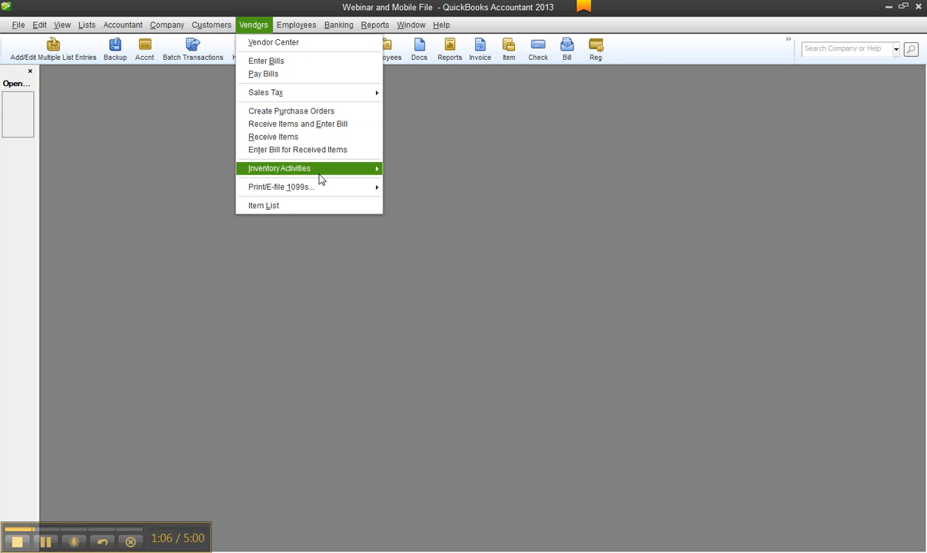
{"action": "mouse_move", "coordinate": [318, 187]}
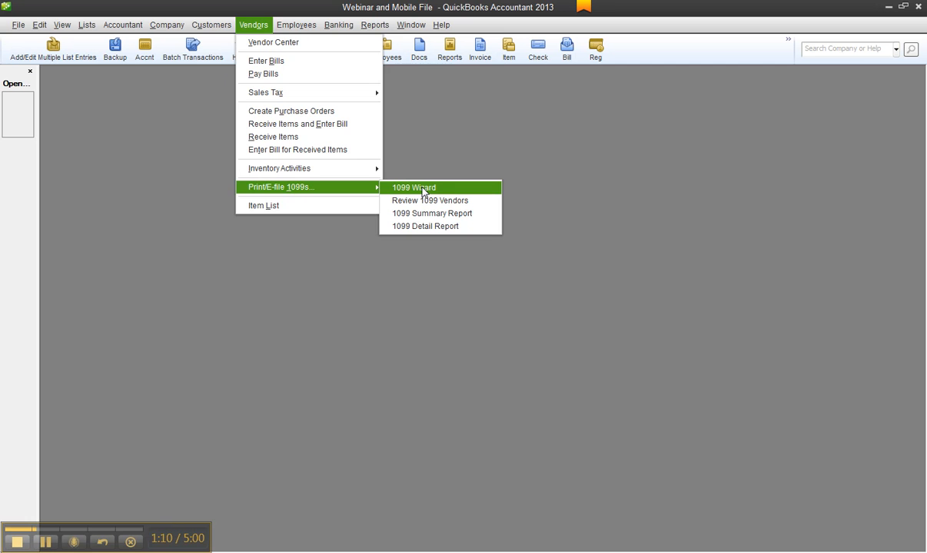
{"action": "left_click", "coordinate": [472, 134]}
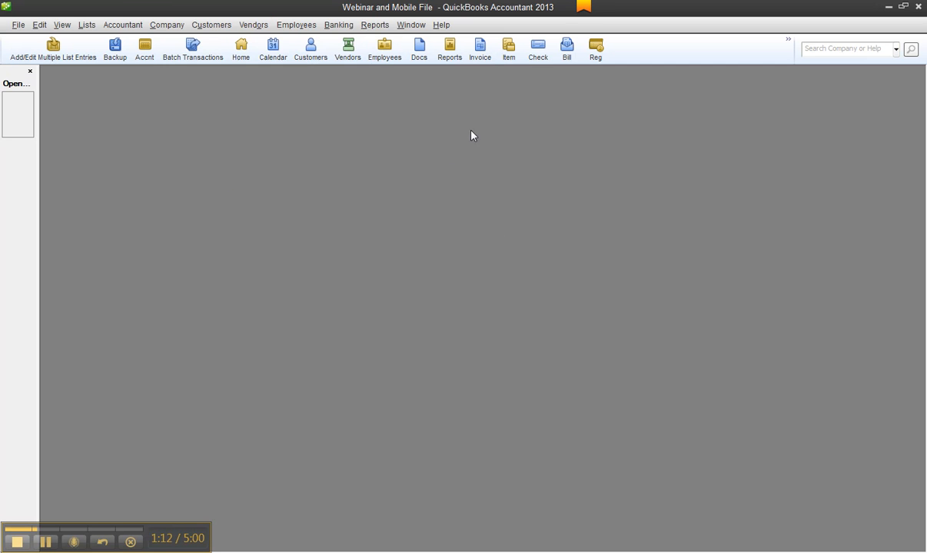
In the Vendor Center, open the vendor listed just above Bruce's Office Machines, check its tax and address information, and leave without changes
{"action": "left_click", "coordinate": [253, 26]}
{"action": "left_click", "coordinate": [265, 42]}
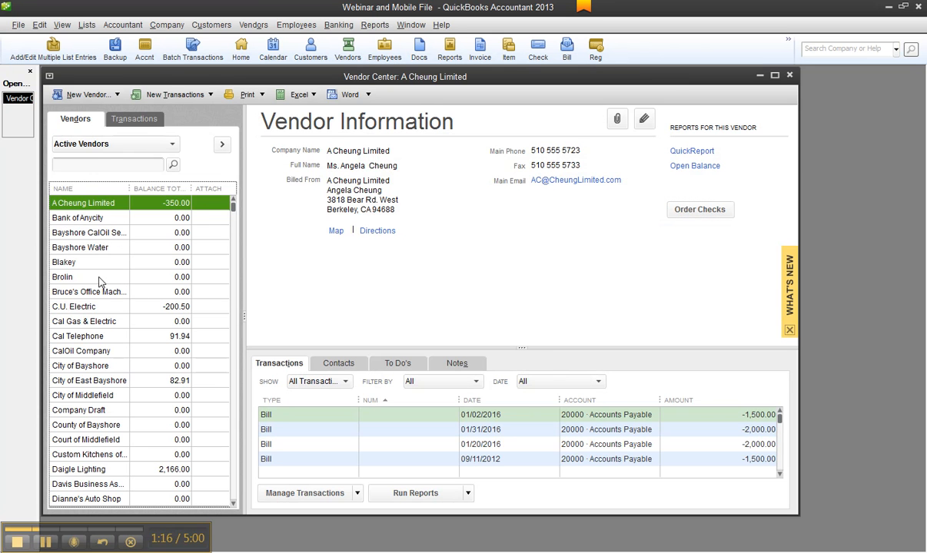
{"action": "left_click", "coordinate": [154, 276]}
{"action": "double_click", "coordinate": [154, 277]}
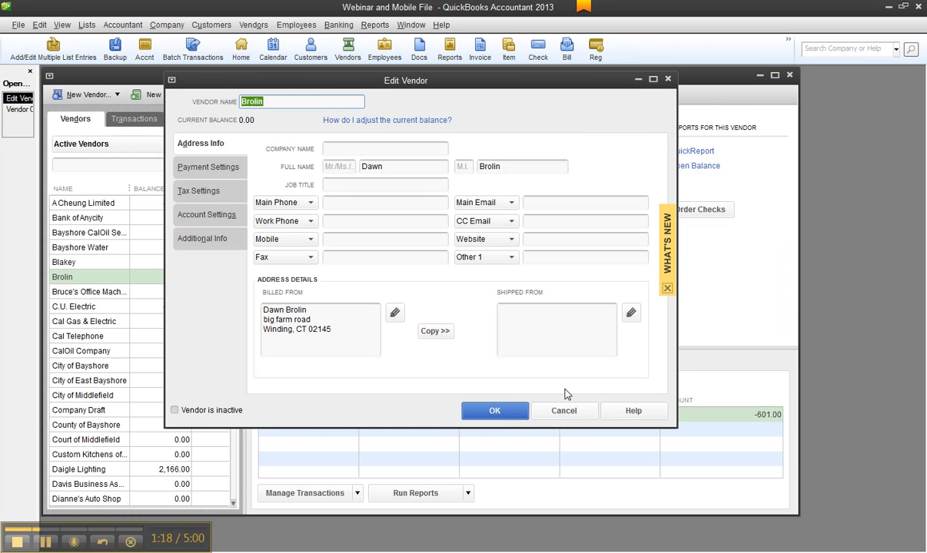
{"action": "left_click", "coordinate": [201, 190]}
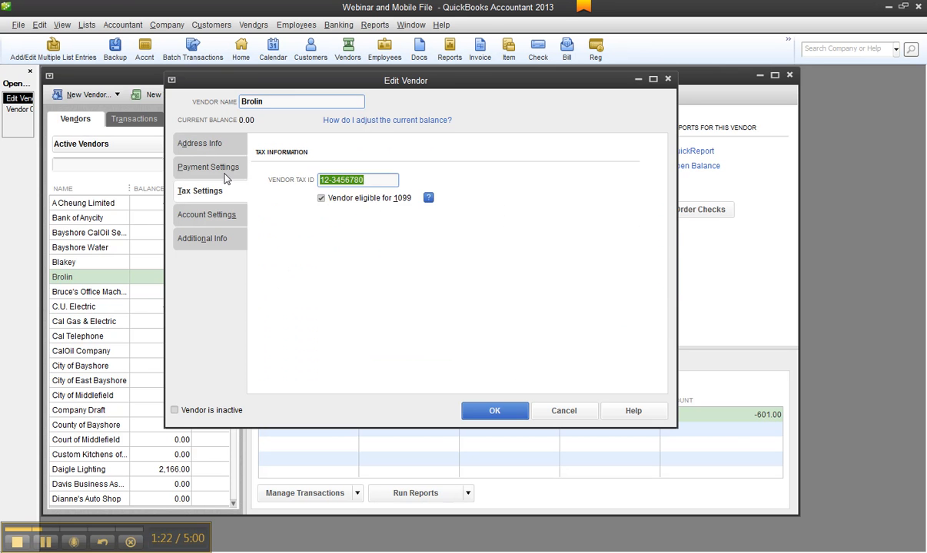
{"action": "left_click", "coordinate": [205, 143]}
{"action": "left_click", "coordinate": [560, 411]}
Inspect the check dated 12/31/2012 in this vendor's transactions and close it
{"action": "left_click", "coordinate": [435, 418]}
{"action": "double_click", "coordinate": [435, 415]}
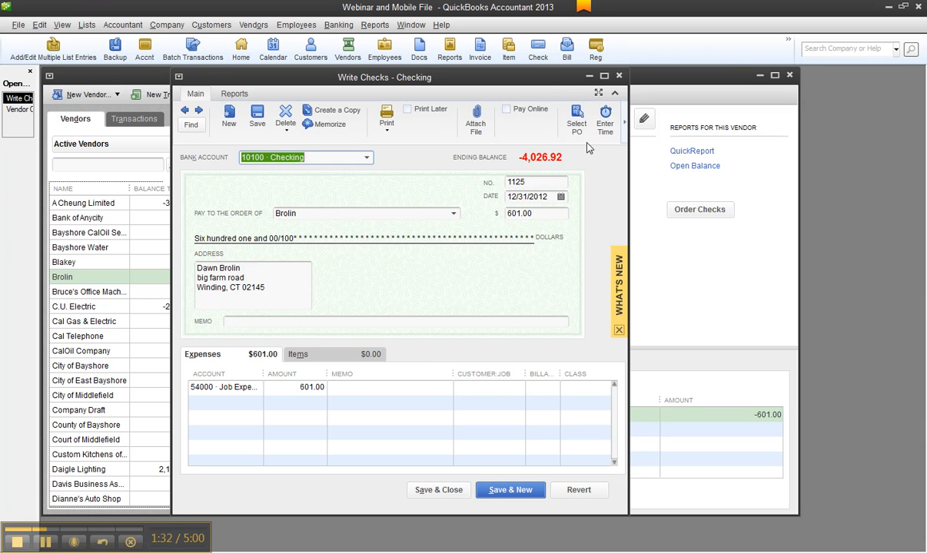
{"action": "left_click", "coordinate": [619, 75]}
Inspect the PAYPAL check of the vendor listed just above Larson Flooring, close it, and minimize the Vendor Center
{"action": "left_click", "coordinate": [158, 336]}
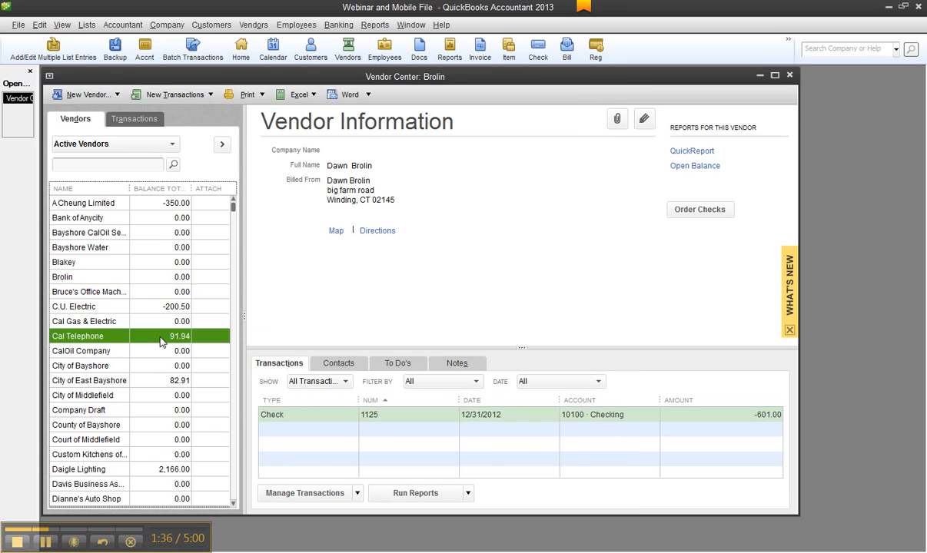
{"action": "scroll", "coordinate": [155, 354], "scroll_direction": "down", "scroll_amount": 7}
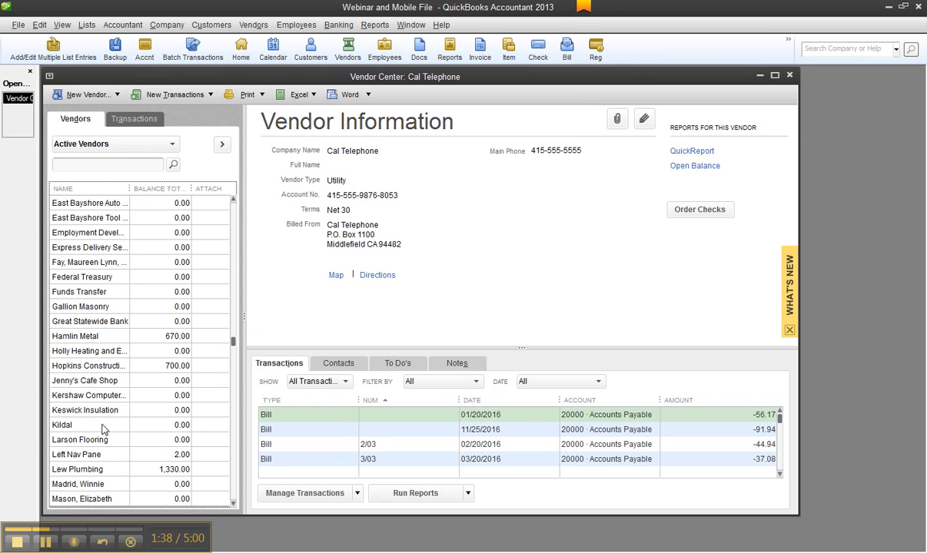
{"action": "left_click", "coordinate": [77, 425]}
{"action": "double_click", "coordinate": [420, 417]}
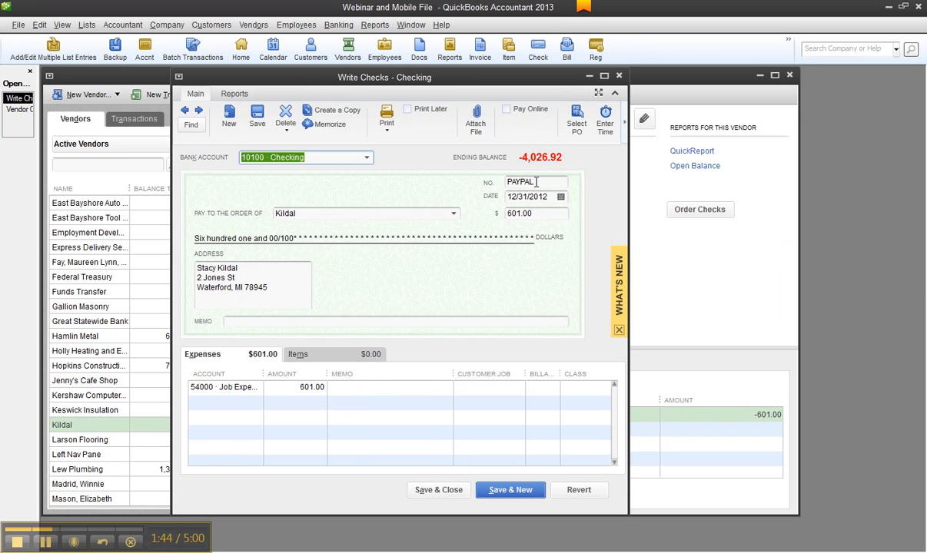
{"action": "left_click", "coordinate": [618, 75]}
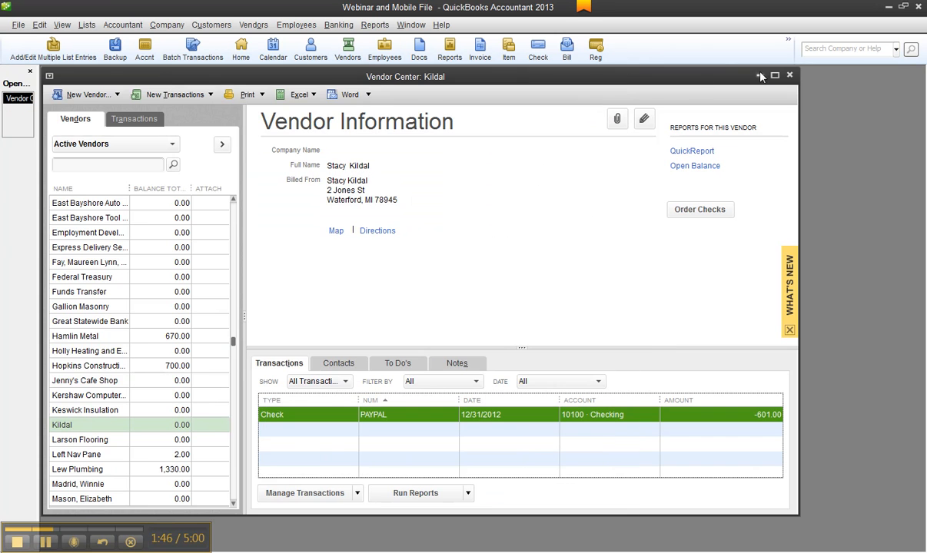
{"action": "left_click", "coordinate": [759, 75]}
Start the 1099 Wizard and proceed through vendor selection and verification, keeping the preselected vendors and their information
{"action": "left_click", "coordinate": [253, 25]}
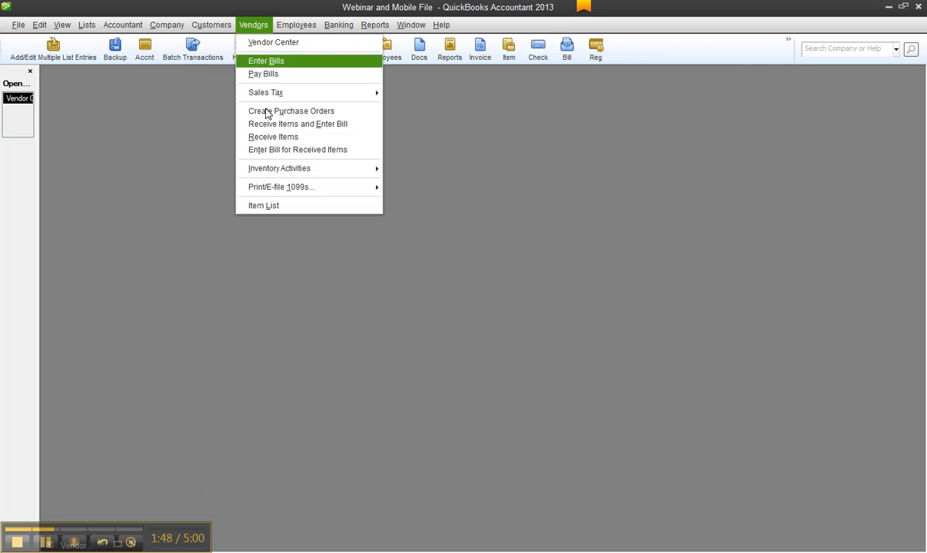
{"action": "mouse_move", "coordinate": [330, 192]}
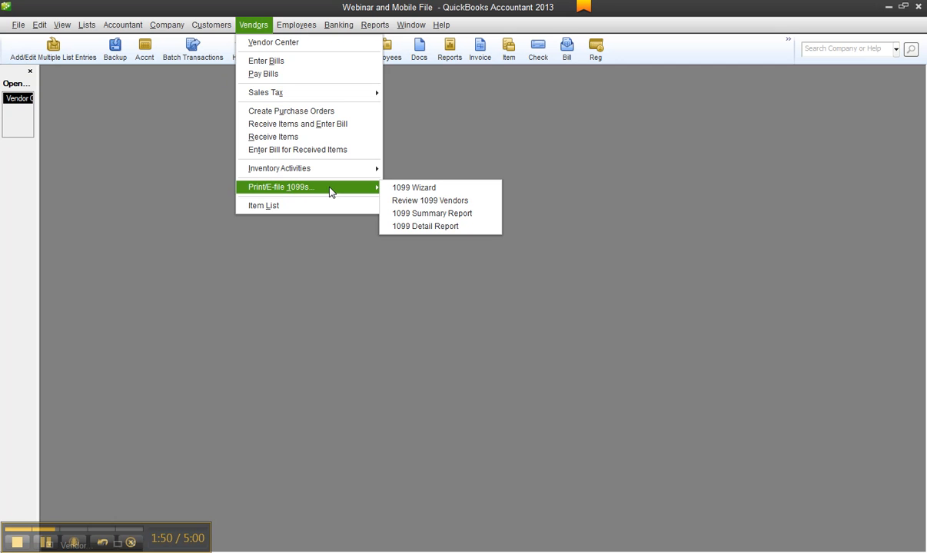
{"action": "left_click", "coordinate": [412, 189]}
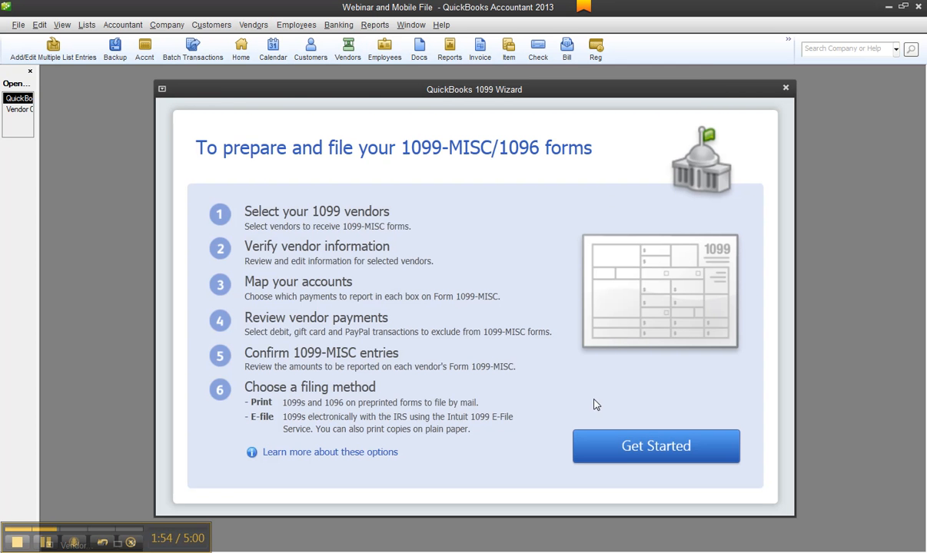
{"action": "left_click", "coordinate": [627, 455]}
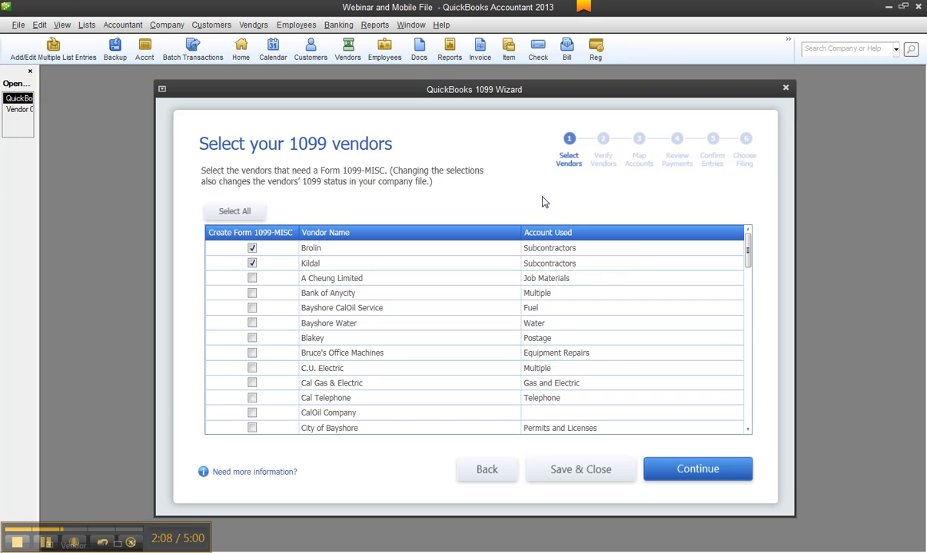
{"action": "left_click", "coordinate": [689, 470]}
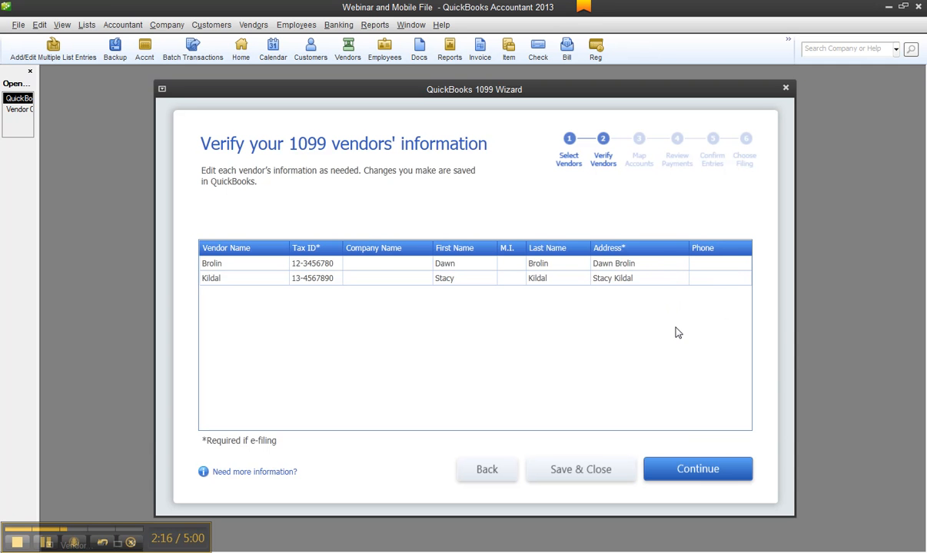
{"action": "left_click", "coordinate": [700, 472]}
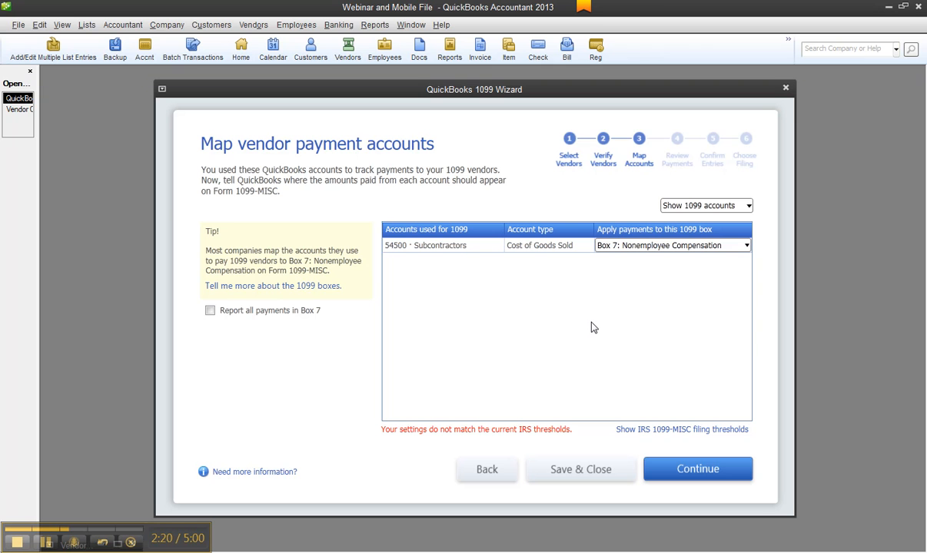
Report all payments in Box 7, keep Subcontractors mapped to Box 7: Nonemployee Compensation, and continue to the payment review
{"action": "left_click", "coordinate": [210, 311]}
{"action": "left_click", "coordinate": [747, 246]}
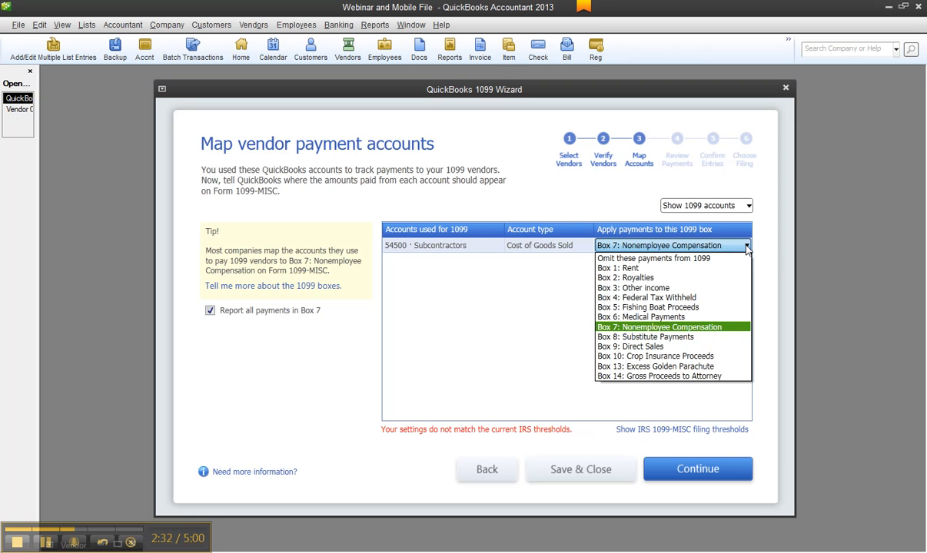
{"action": "left_click", "coordinate": [650, 329]}
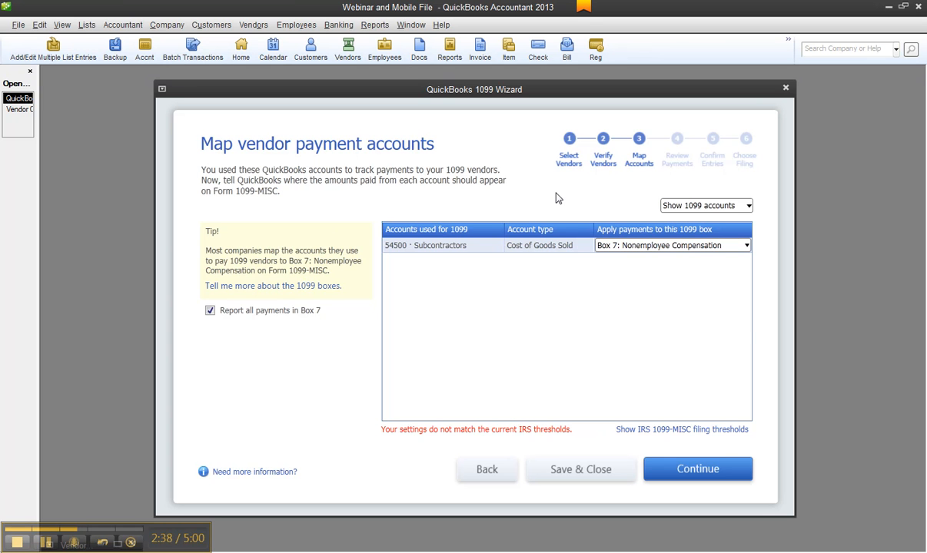
{"action": "left_click", "coordinate": [694, 471]}
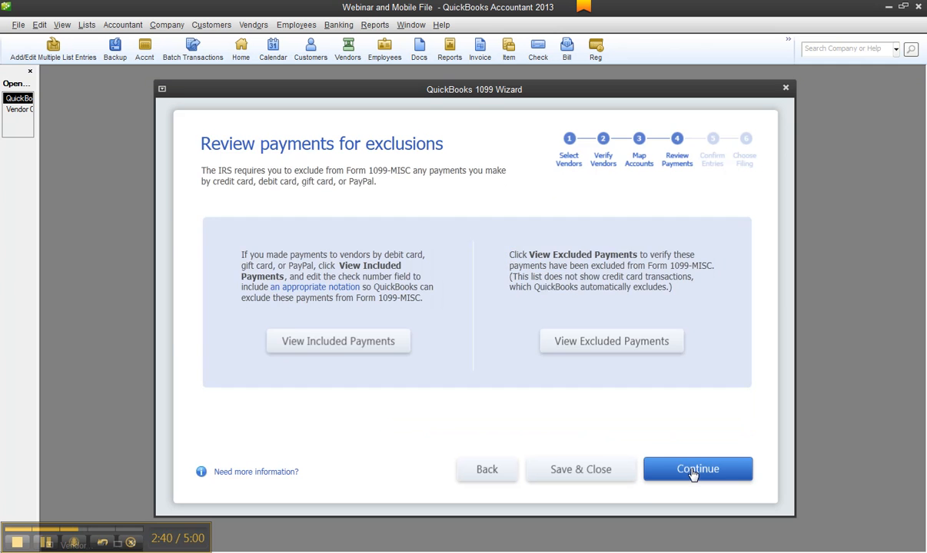
Review the reports of check payments included on and excluded from Forms 1099-MISC, closing each one
{"action": "left_click", "coordinate": [339, 344]}
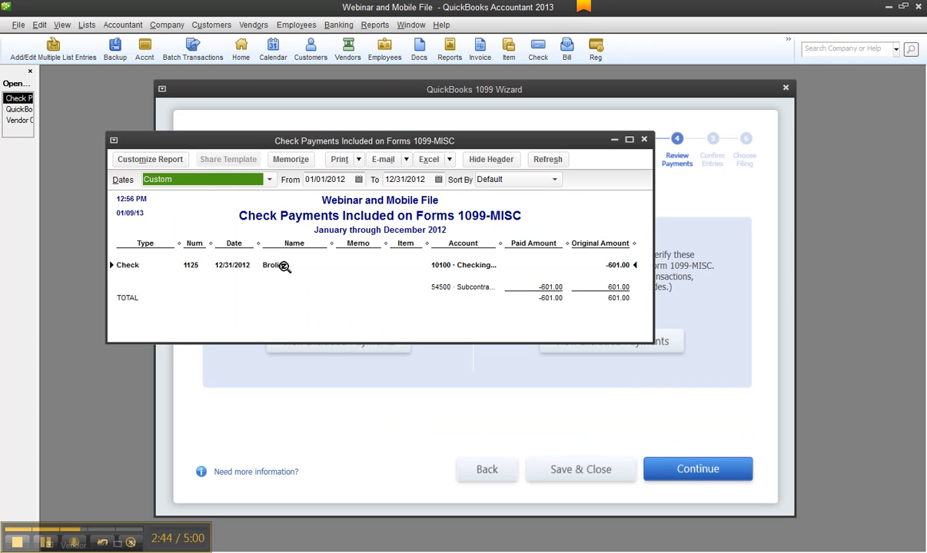
{"action": "left_click", "coordinate": [644, 142]}
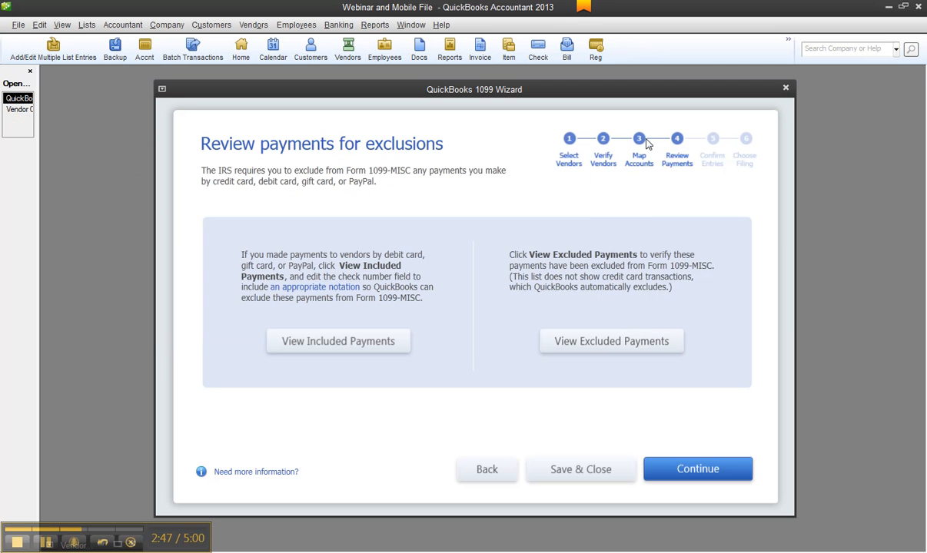
{"action": "left_click", "coordinate": [619, 343]}
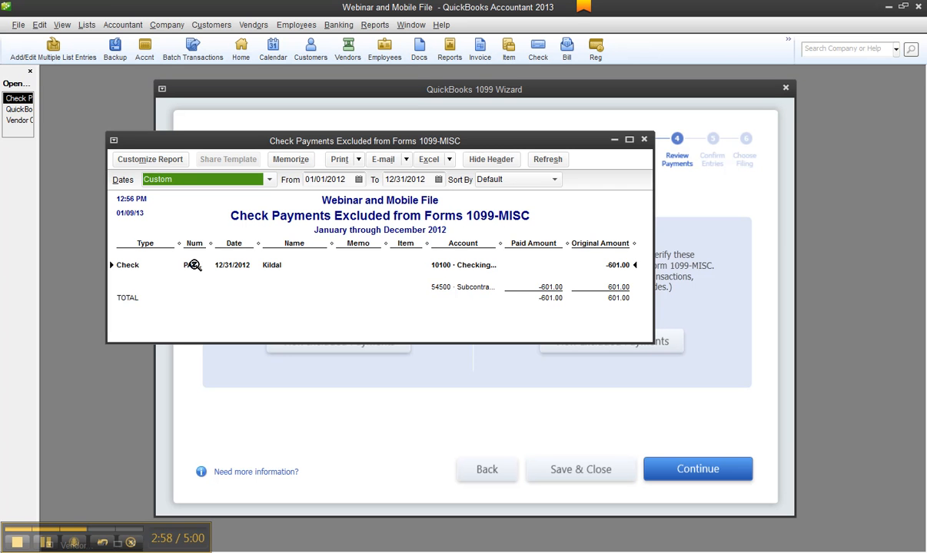
{"action": "left_click", "coordinate": [645, 140]}
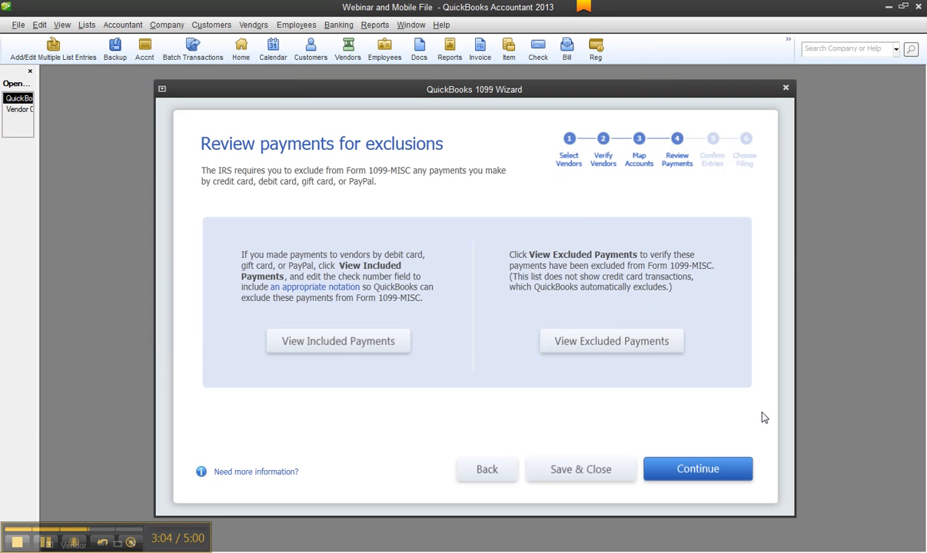
Accept the reviewed payments and the 1099 entries, proceed to the filing method choice, and close the wizard
{"action": "left_click", "coordinate": [705, 474]}
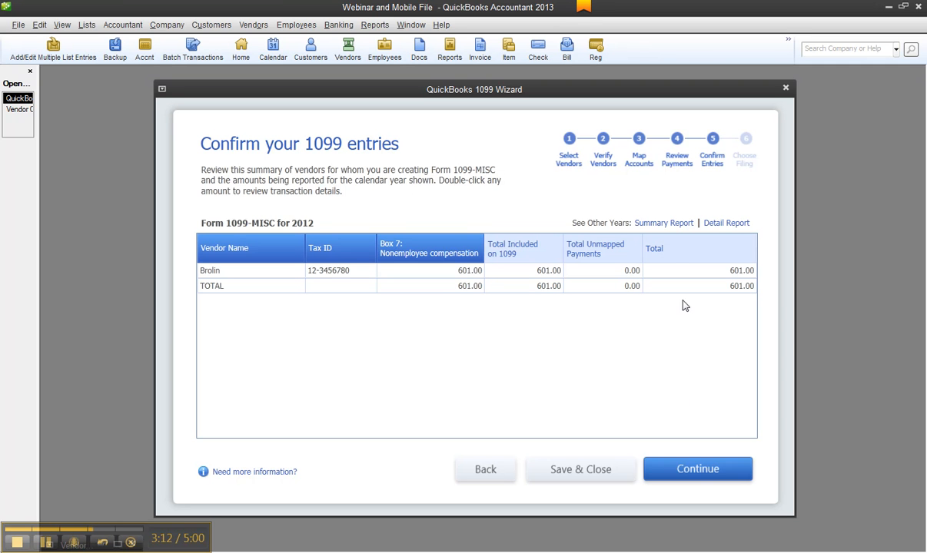
{"action": "left_click", "coordinate": [698, 470]}
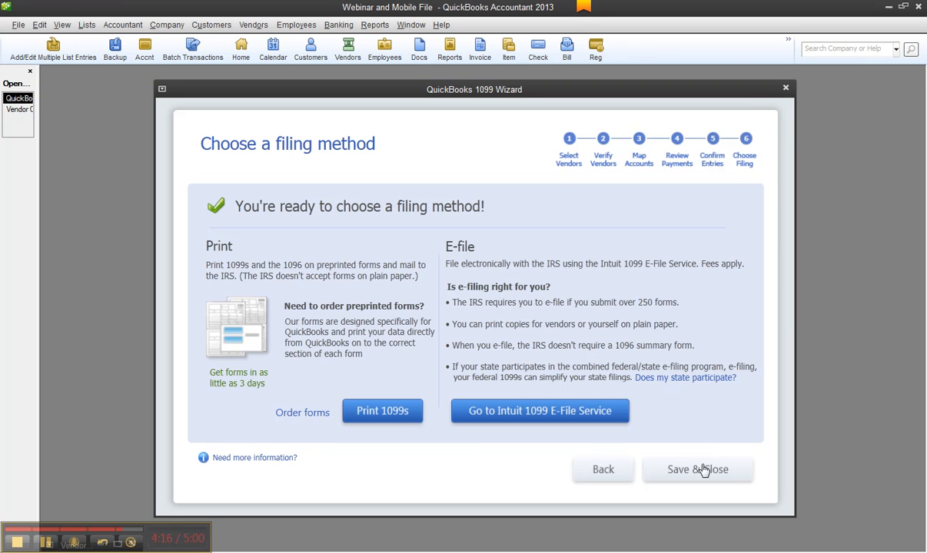
{"action": "left_click", "coordinate": [785, 89]}
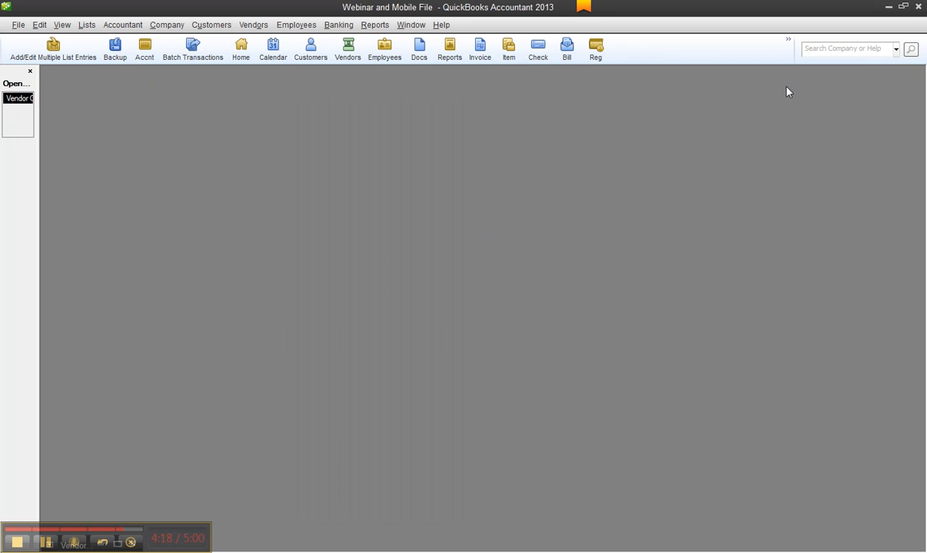